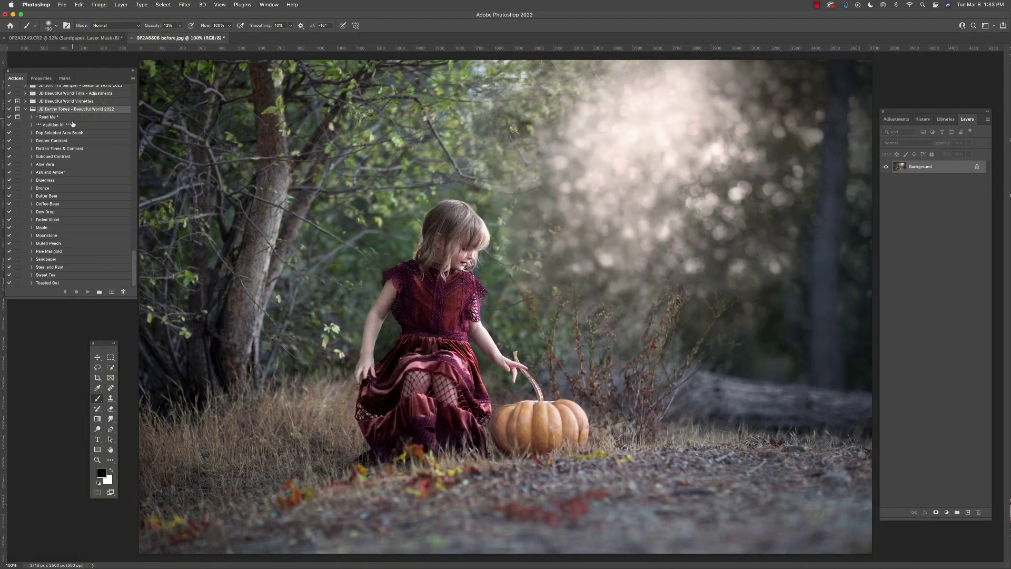
Run the Audition All action to generate the Earthy Tones toning groups
click(74, 127)
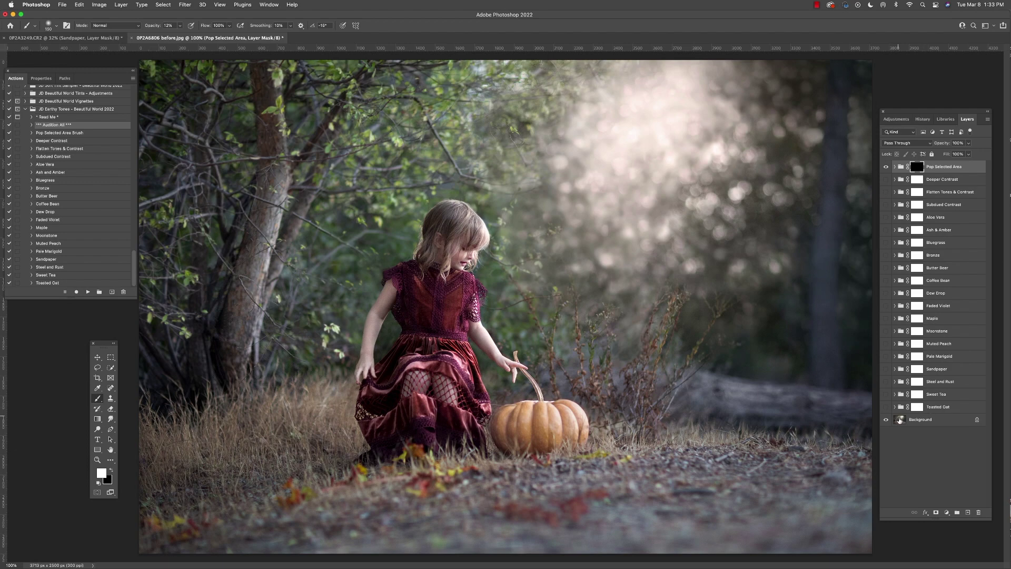
Preview and hide Toasted Oat, Sweet Tea, Steel and Rust, Sandpaper, Pale Marigold and Muted Peach
click(886, 406)
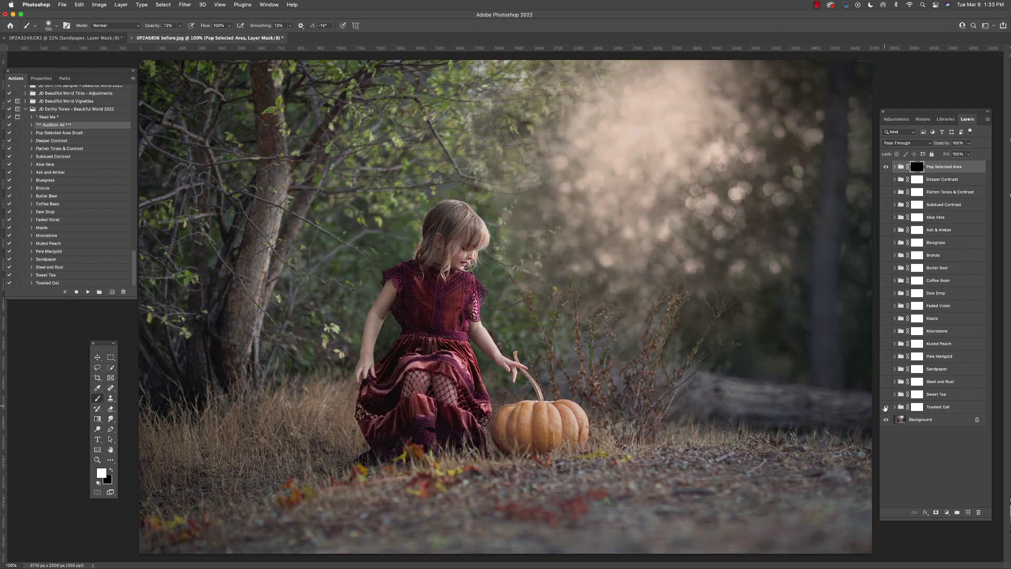
click(886, 406)
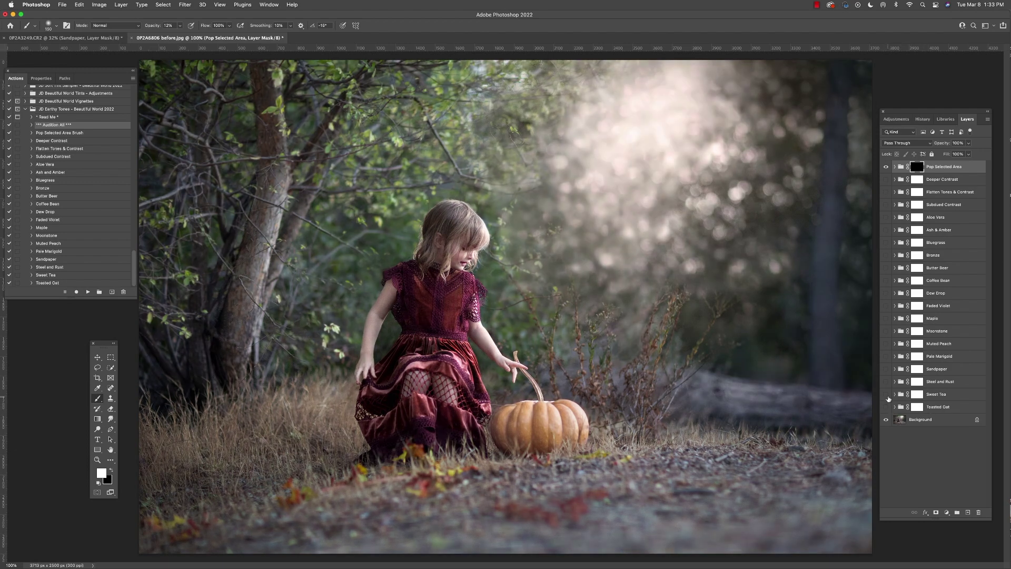
click(885, 394)
click(885, 394)
click(885, 382)
click(886, 382)
click(885, 368)
click(885, 368)
click(886, 356)
click(886, 357)
click(886, 343)
click(886, 343)
Preview and hide Moonstone, Maple, Faded Violet, Dew Drop, Coffee Bean and Butter Beer
click(886, 331)
click(886, 331)
click(886, 318)
click(886, 318)
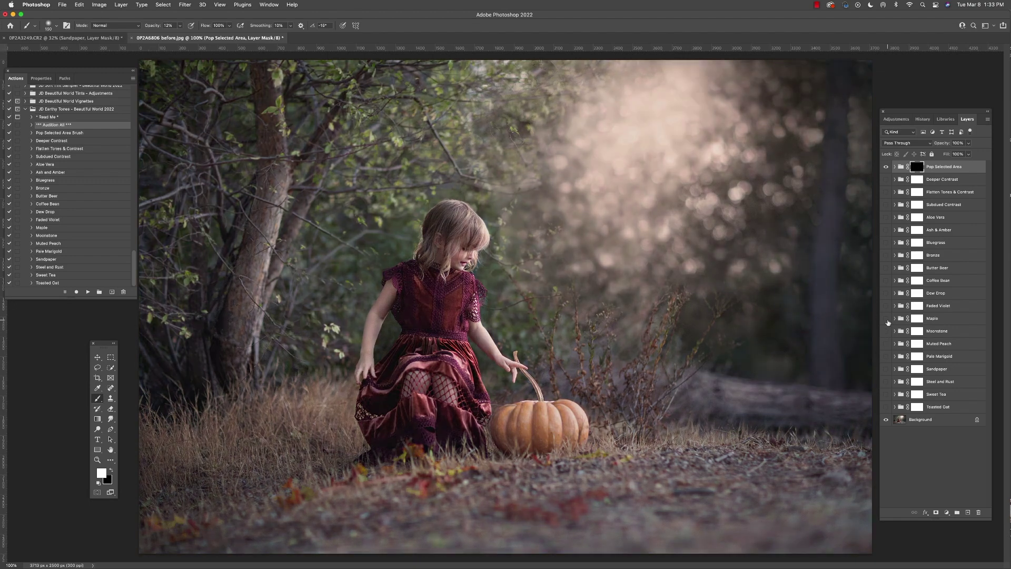
click(886, 305)
click(886, 305)
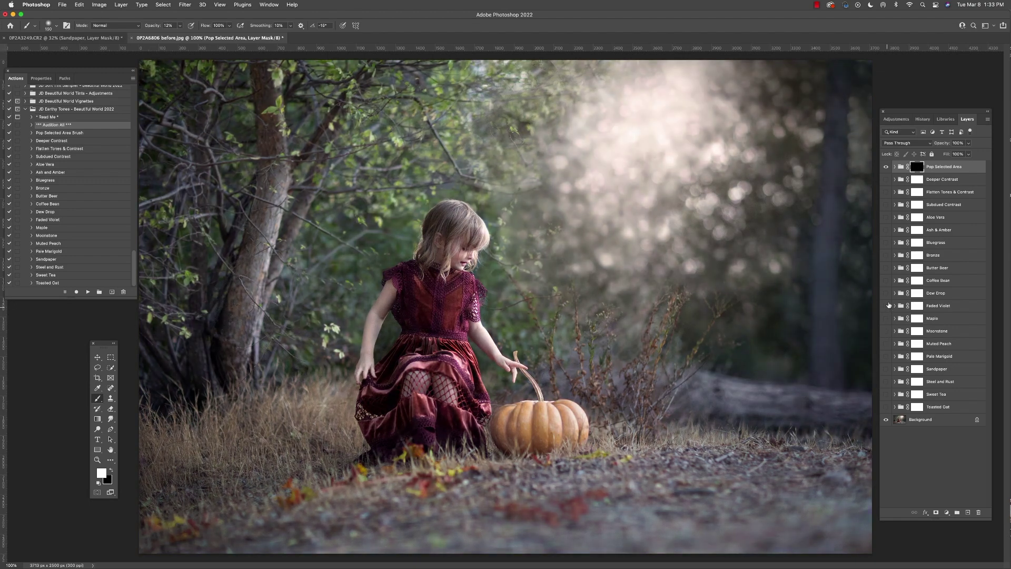
click(886, 292)
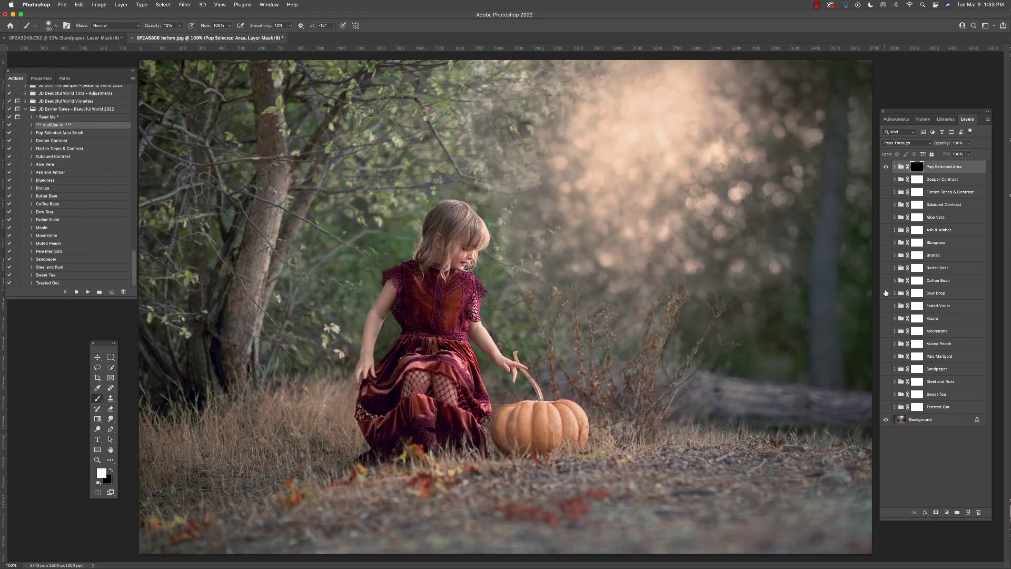
click(886, 293)
click(886, 280)
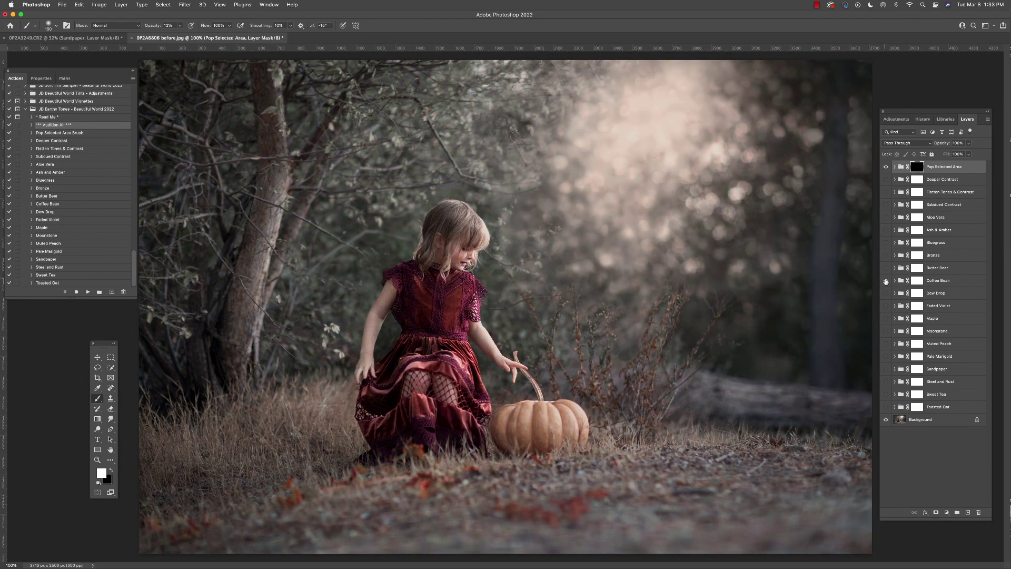
click(886, 280)
click(886, 268)
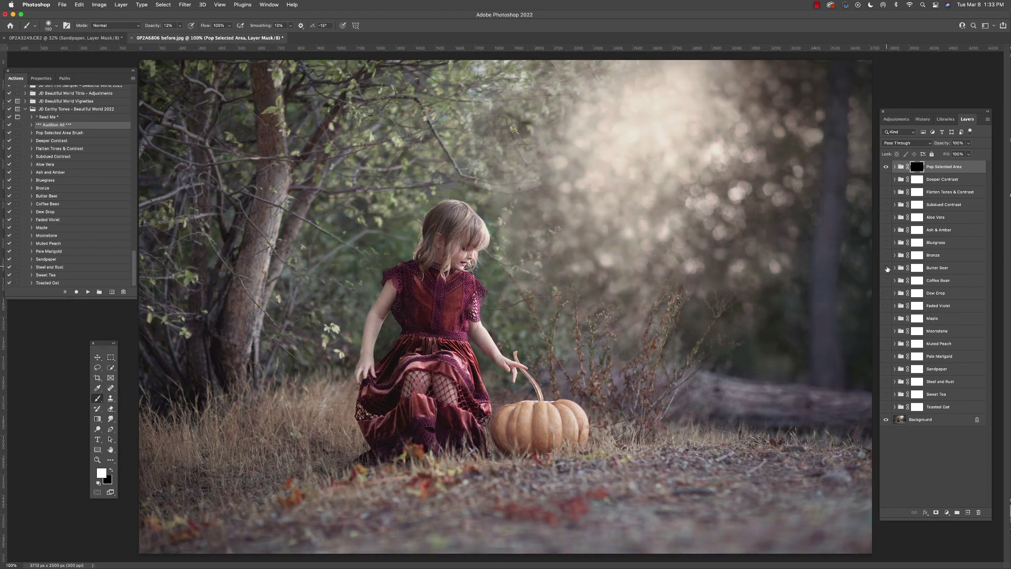
click(886, 267)
Preview Bronze, Bluegrass, Ash & Amber, Aloe Vera and Subdued Contrast, leaving Ash & Amber visible
click(886, 254)
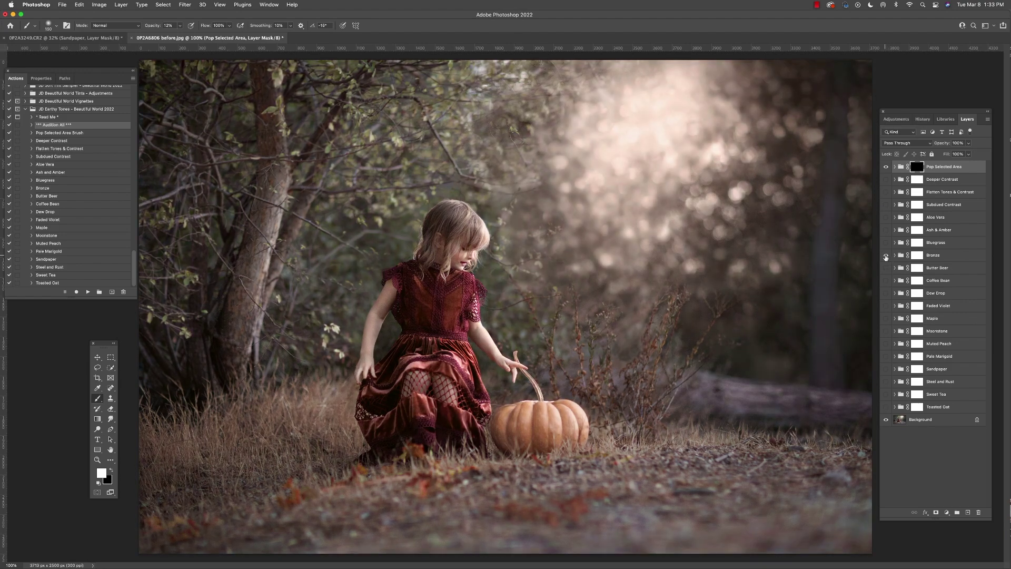
click(886, 255)
click(886, 242)
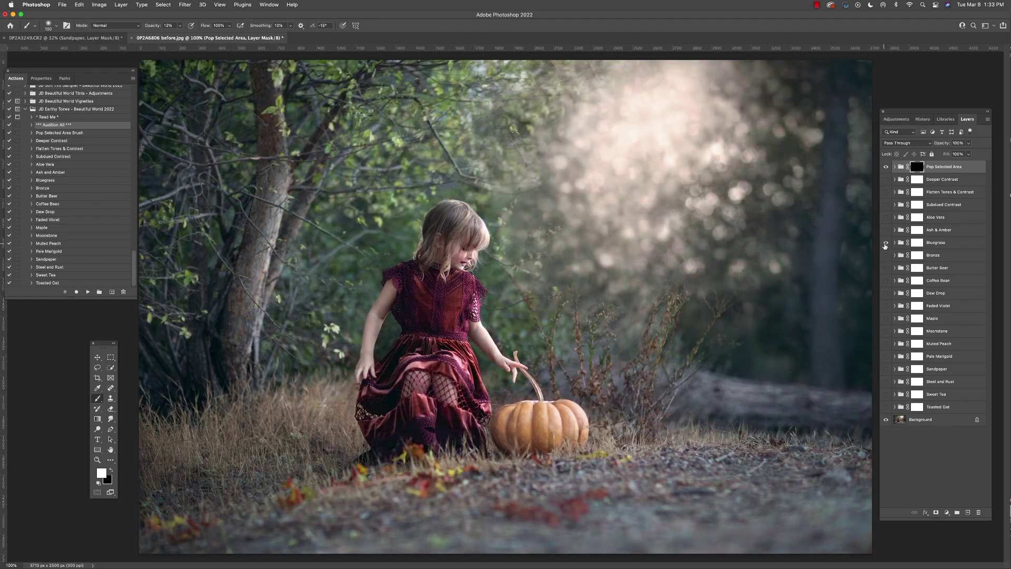
click(885, 242)
click(886, 230)
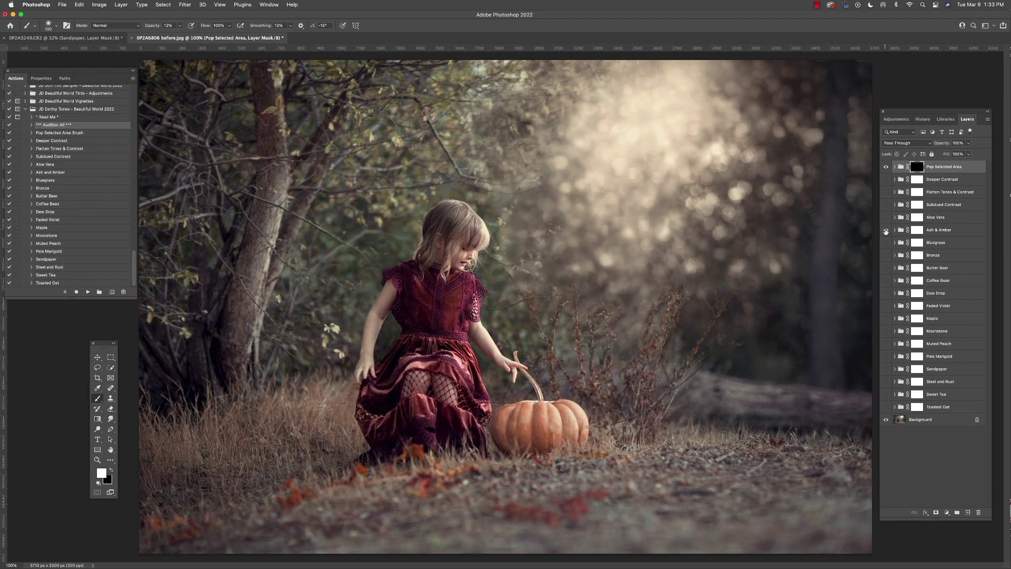
click(886, 230)
click(886, 218)
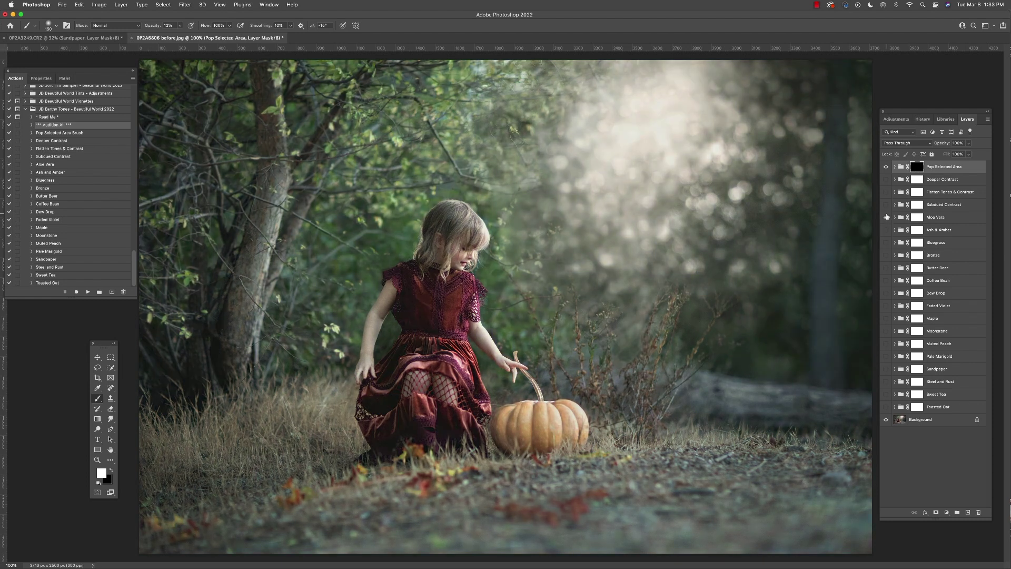
click(885, 217)
click(885, 205)
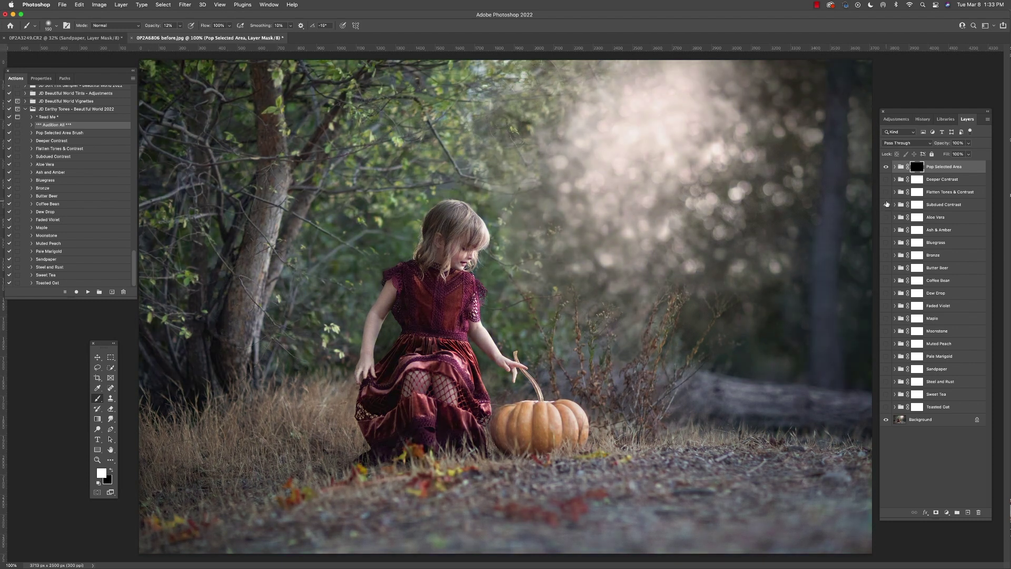
click(886, 204)
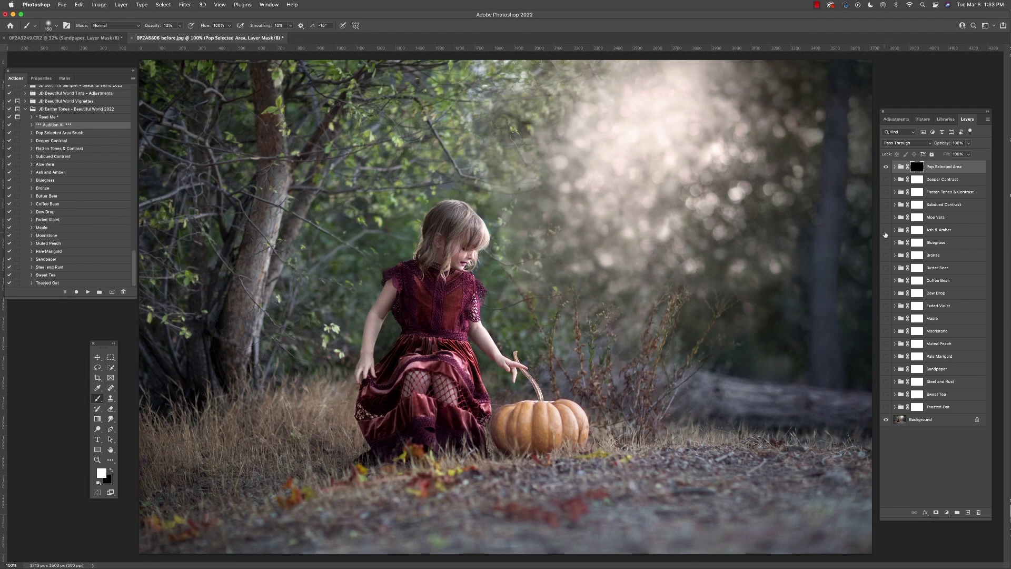
click(886, 230)
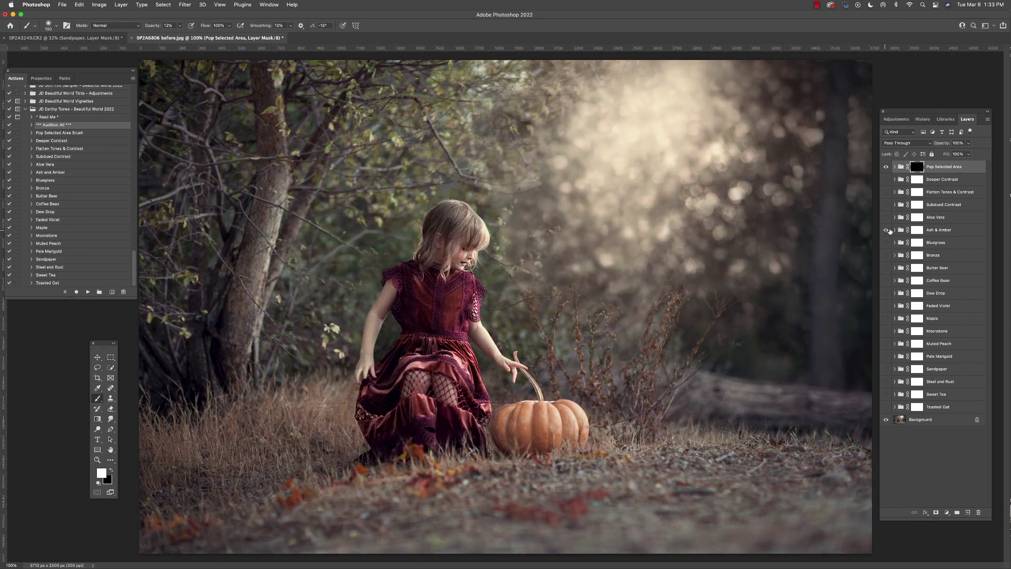
Try Subdued Contrast over Ash & Amber at 50% opacity, then hide it
click(886, 205)
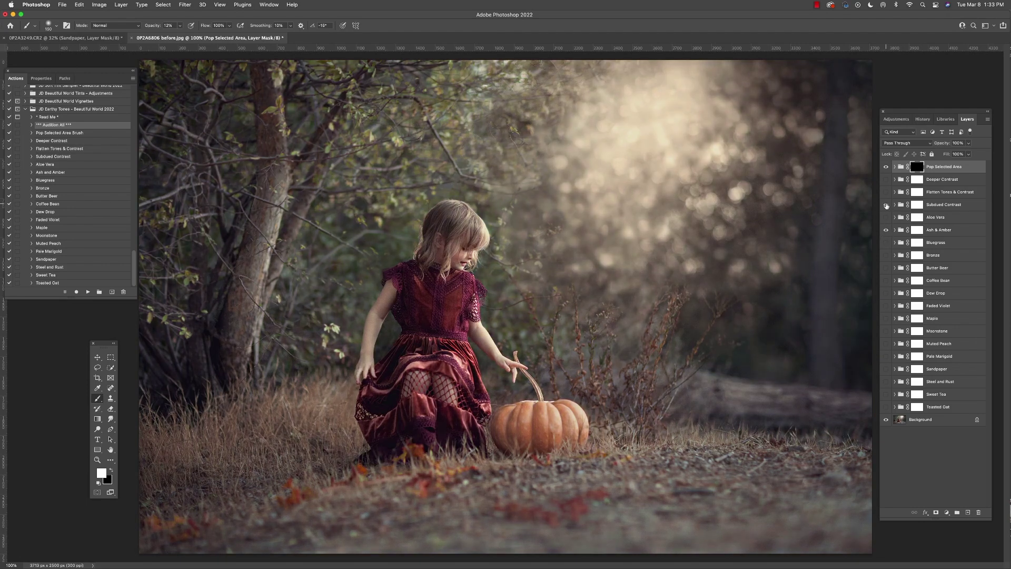
click(886, 205)
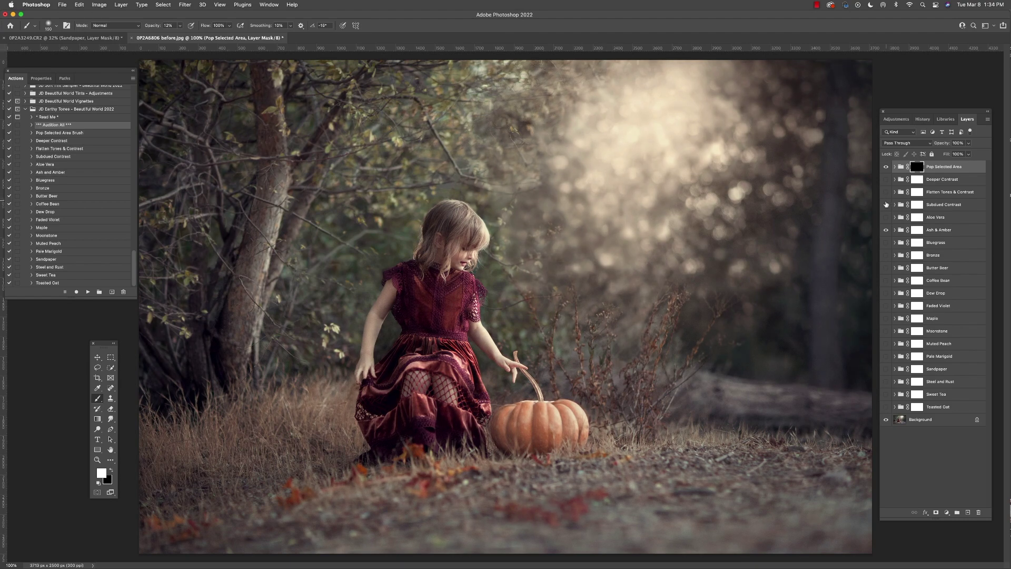
click(942, 205)
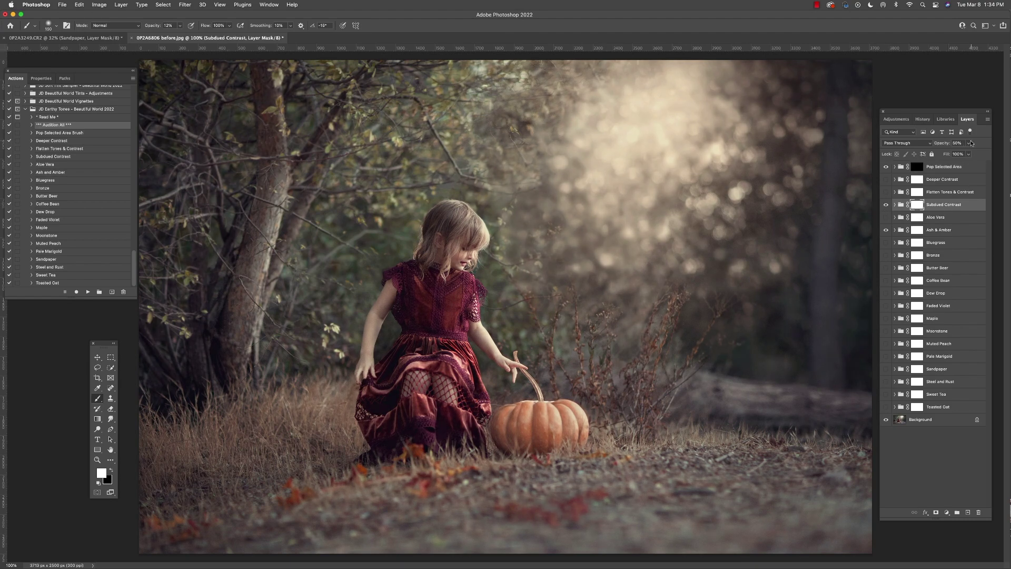
drag(967, 143, 996, 148)
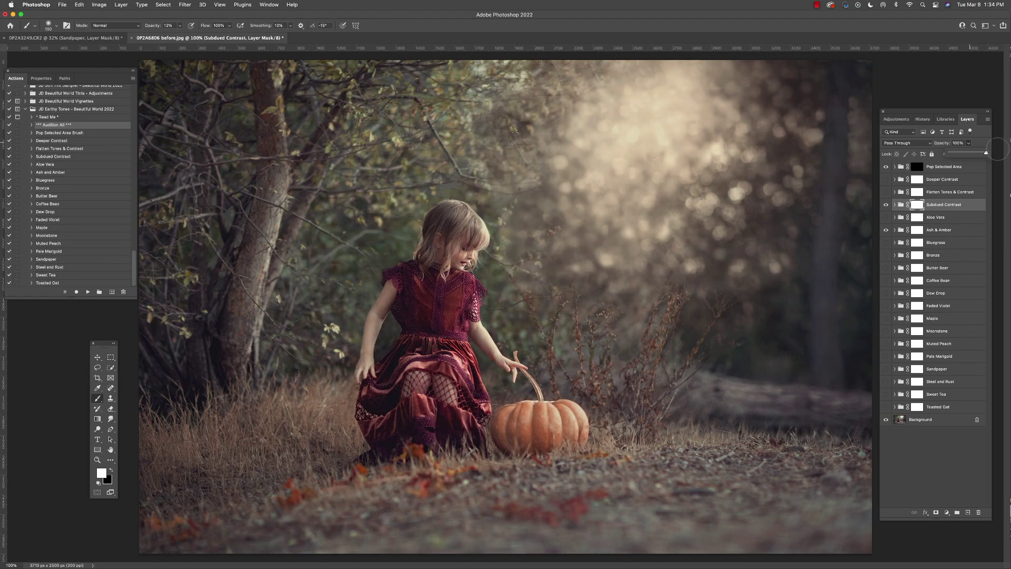
click(885, 204)
Preview Flatten Tones & Contrast at full strength, then turn it off
click(885, 191)
click(940, 190)
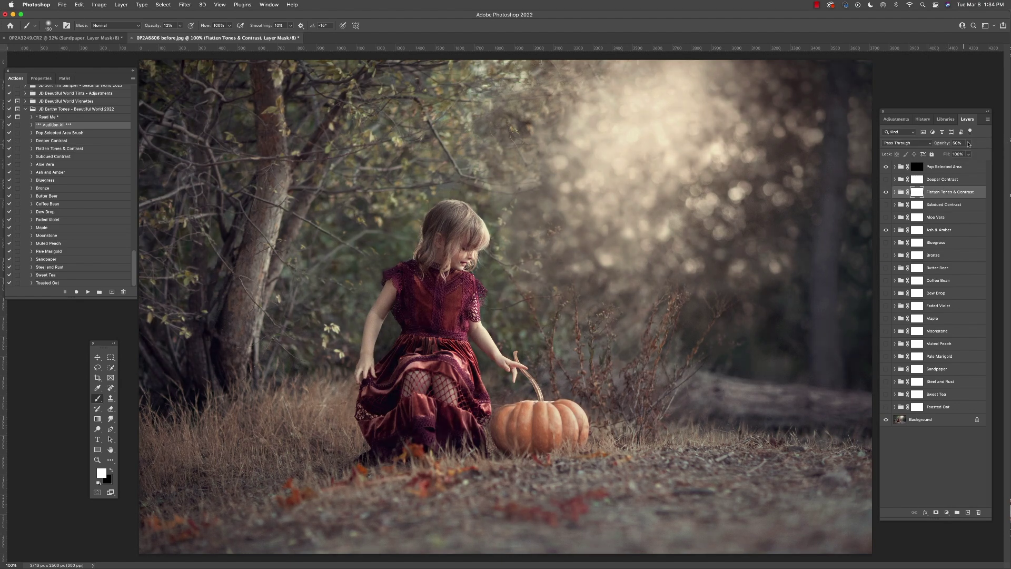
click(968, 143)
drag(971, 153, 1008, 152)
click(886, 191)
Show Deeper Contrast and lower its opacity from 53% to 42%
click(885, 179)
click(942, 179)
click(967, 142)
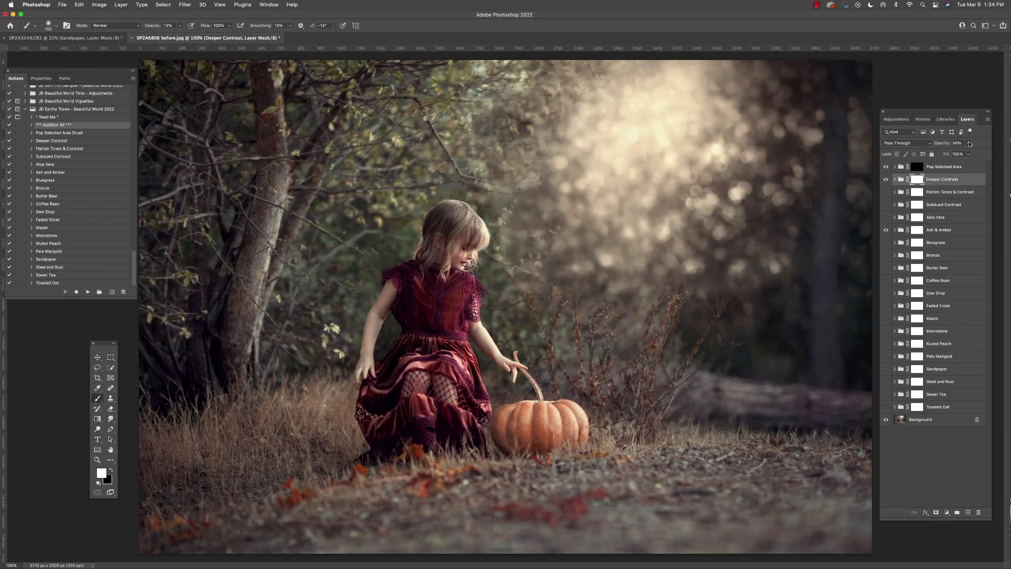
mouse_move(969, 152)
mouse_down()
mouse_move(1003, 149)
mouse_move(965, 155)
mouse_up()
Turn Subdued Contrast back on at 91% opacity
click(886, 205)
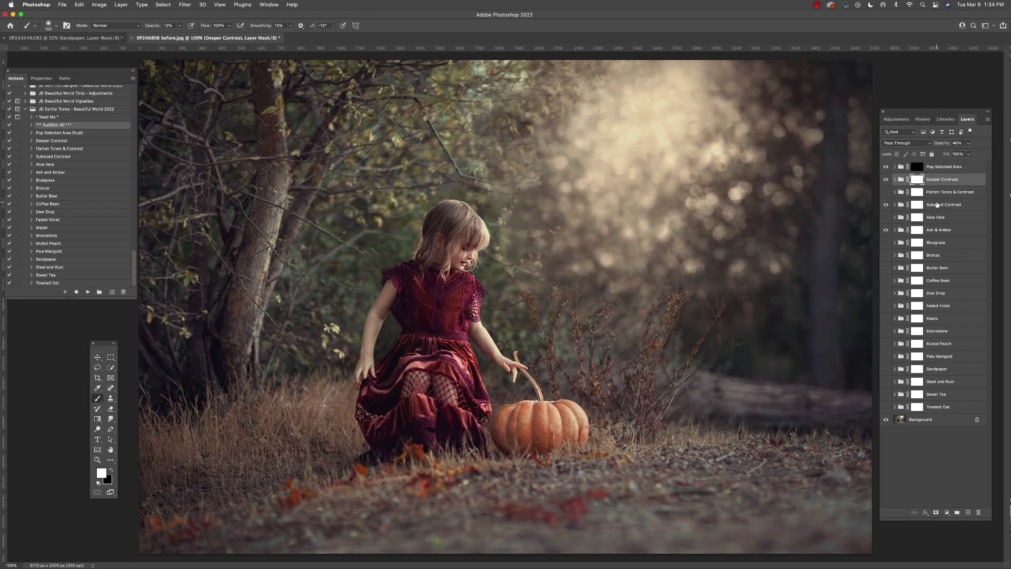
click(940, 205)
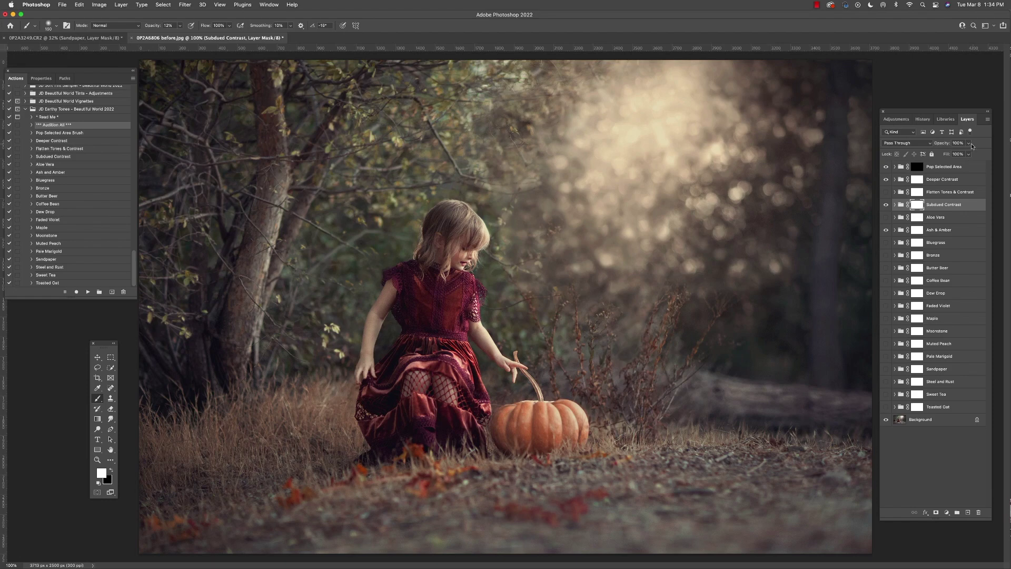
click(968, 142)
drag(968, 154, 965, 153)
Delete all hidden layers from the Layers panel menu, confirming with Yes
click(987, 119)
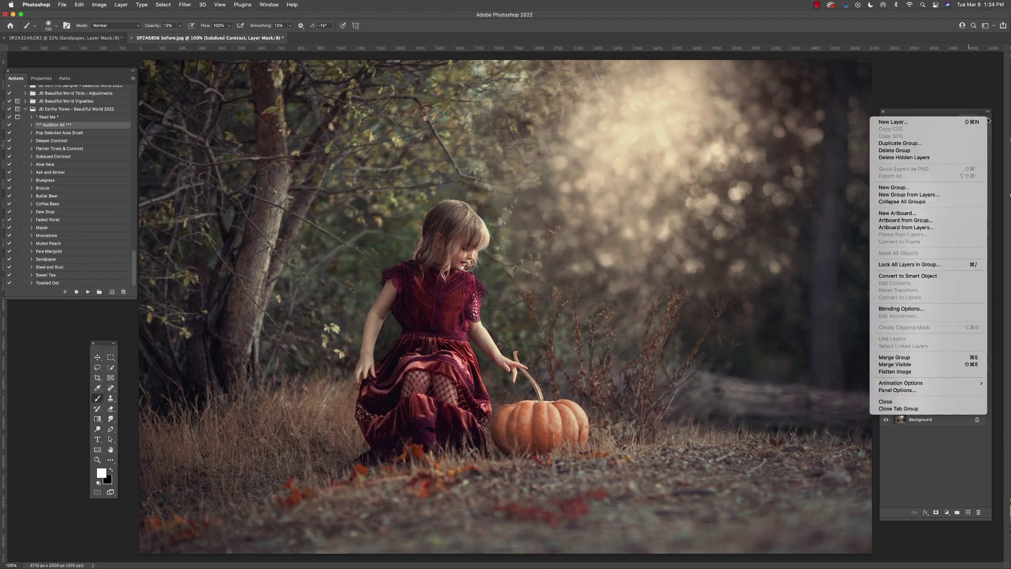
click(901, 157)
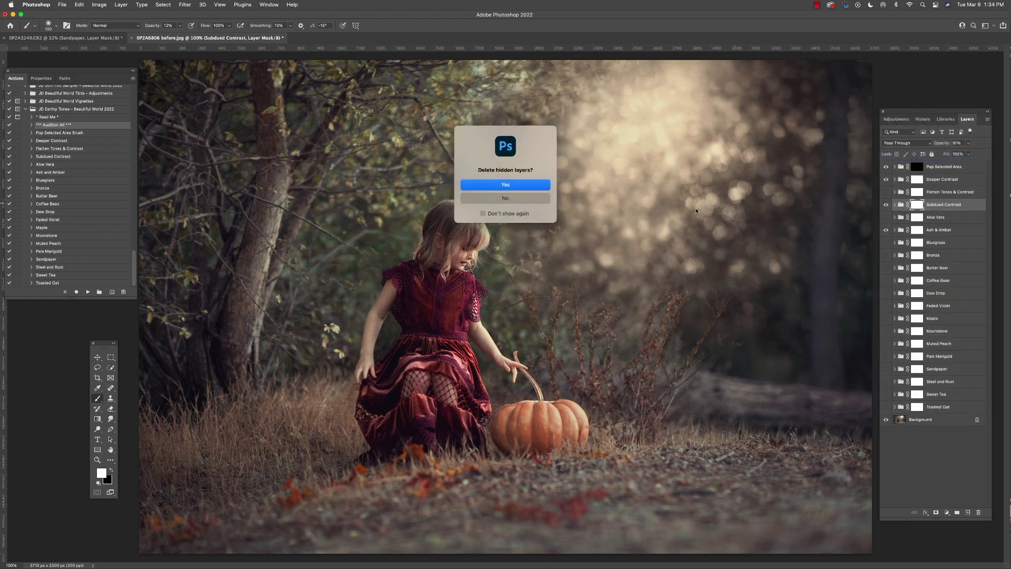
click(542, 185)
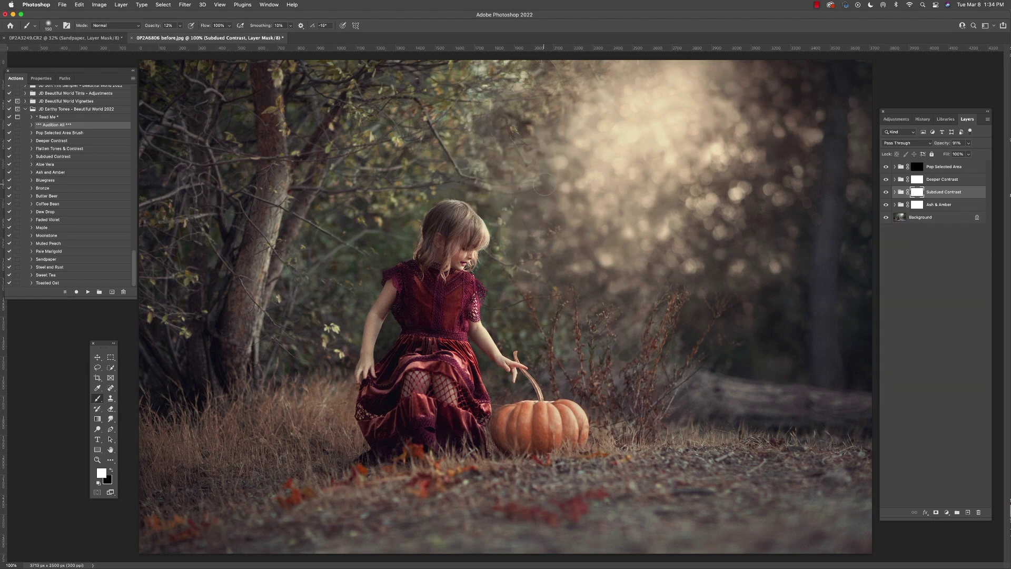
On the Pop Selected Area mask, paint white at 28% brush opacity over the girl's face and dress
click(916, 167)
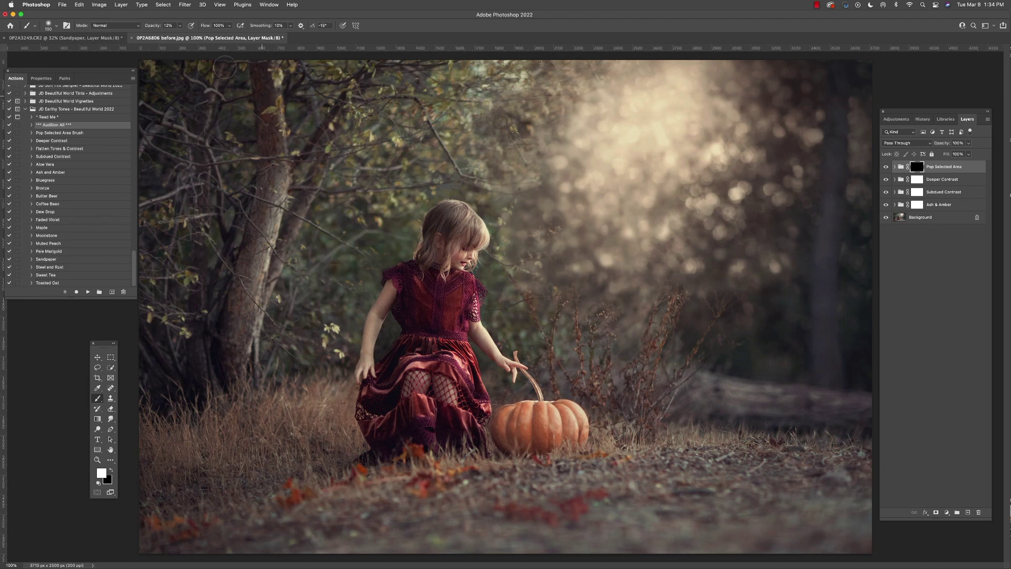
click(179, 25)
drag(183, 34, 192, 34)
mouse_move(438, 260)
mouse_down()
mouse_move(454, 263)
mouse_move(458, 310)
mouse_move(442, 319)
mouse_move(417, 306)
mouse_move(448, 369)
mouse_move(426, 395)
mouse_move(445, 378)
mouse_move(462, 289)
mouse_move(441, 262)
mouse_move(446, 227)
mouse_move(466, 287)
mouse_move(387, 275)
mouse_move(459, 382)
mouse_move(551, 416)
mouse_move(530, 450)
mouse_move(399, 318)
mouse_move(457, 336)
mouse_move(431, 379)
mouse_up()
Compare the subject with and without the pop strokes and the Pop Selected Area layer
key(super+z)
key(super+shift+z)
key(super+z)
key(super+shift+z)
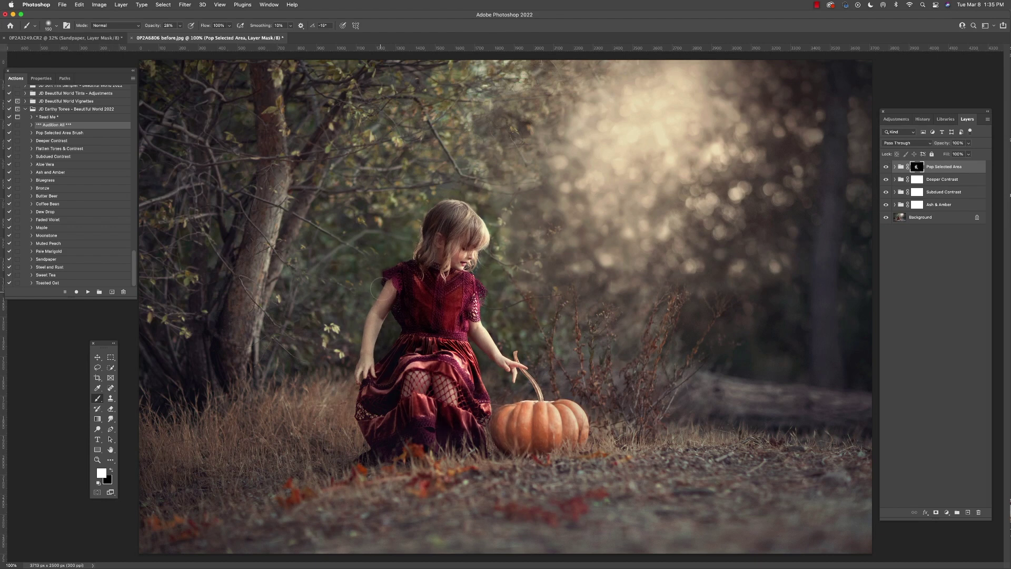
click(886, 167)
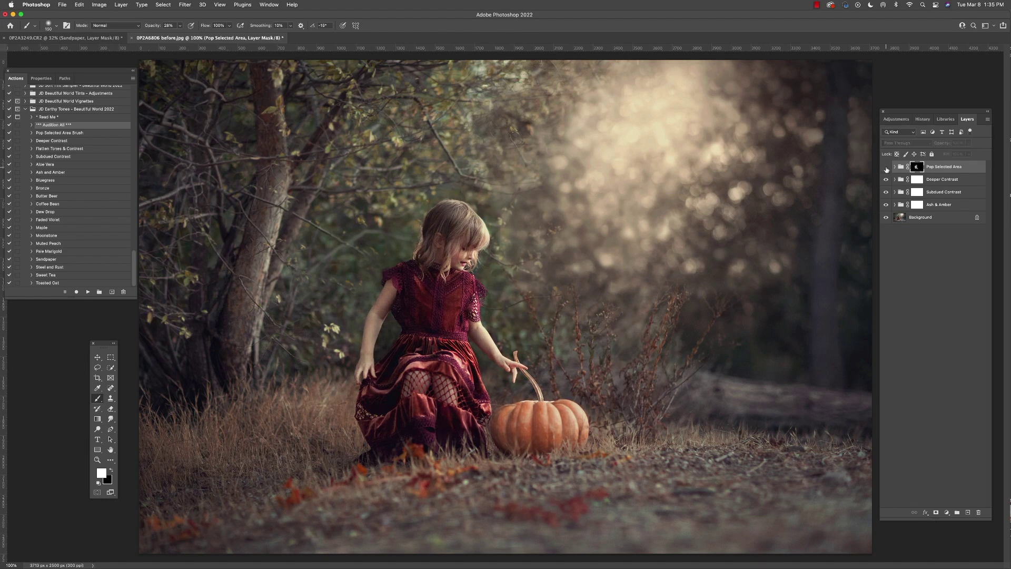
click(886, 168)
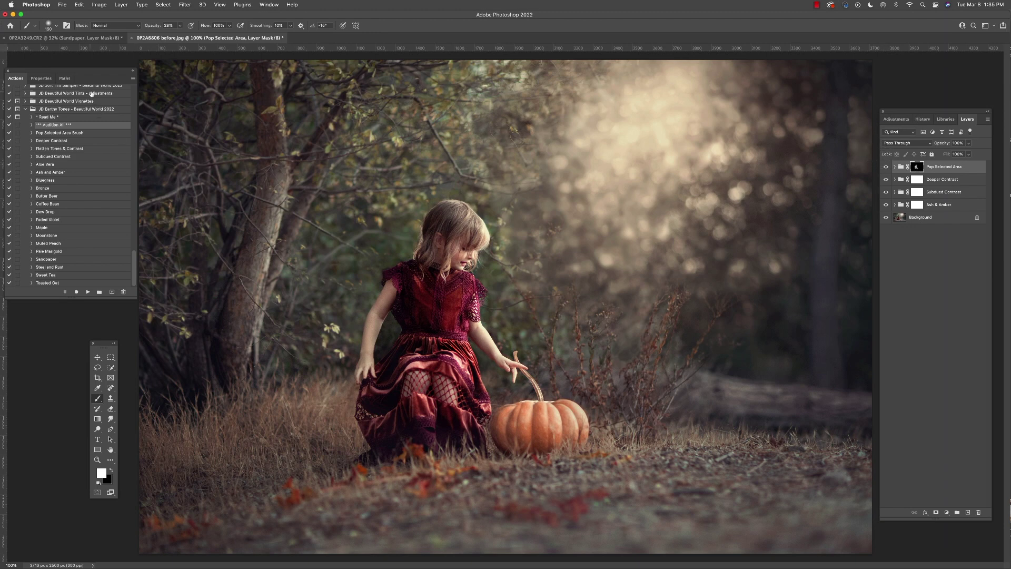
Run the Chocolate Milk Vignette action from the JD Beautiful World Vignettes set
click(84, 104)
click(25, 101)
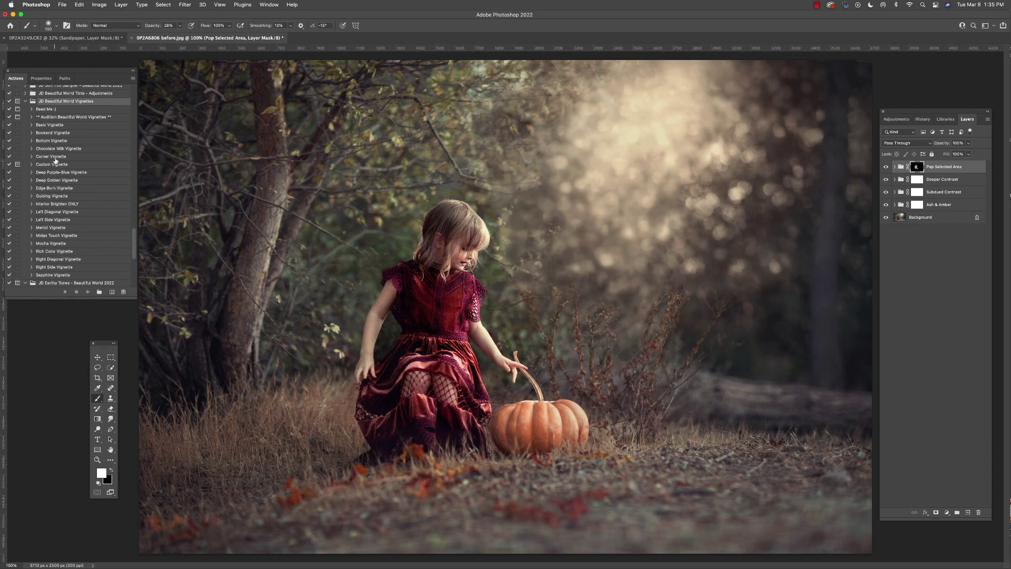
click(59, 149)
click(86, 291)
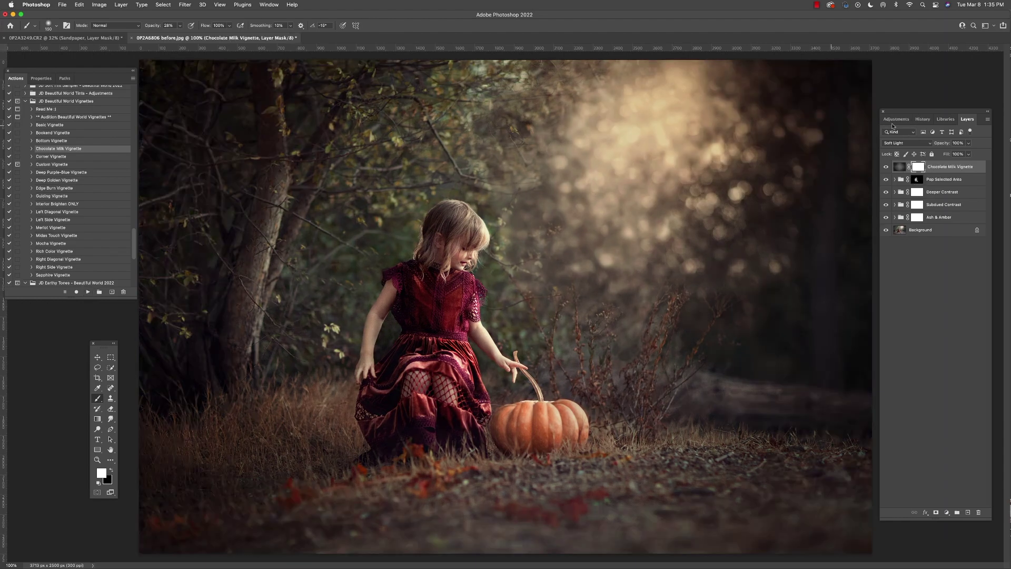
Soften the vignette to 30% opacity, make black the foreground colour, and select the edit layers
click(968, 143)
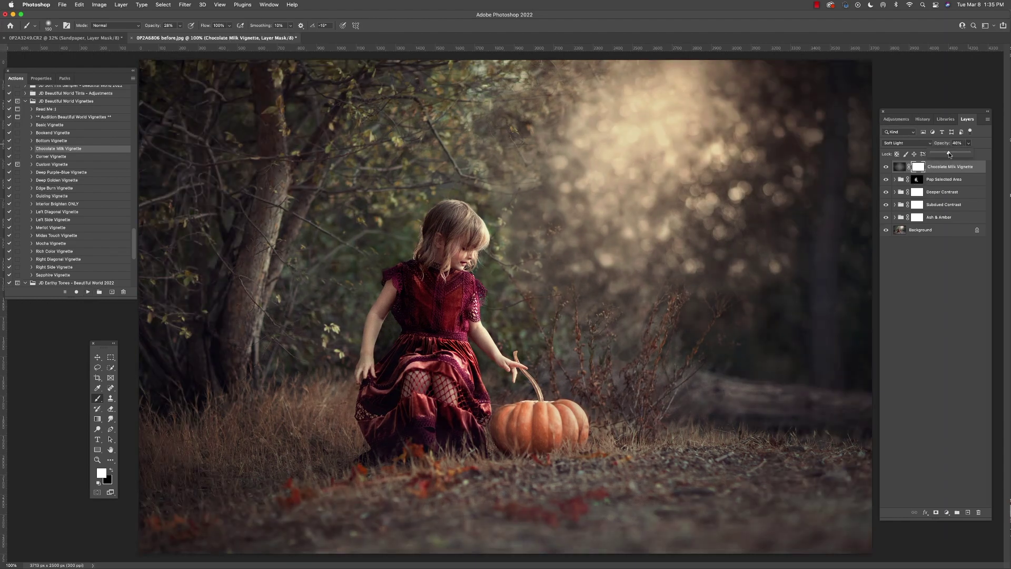
drag(950, 154, 945, 155)
click(918, 169)
click(112, 470)
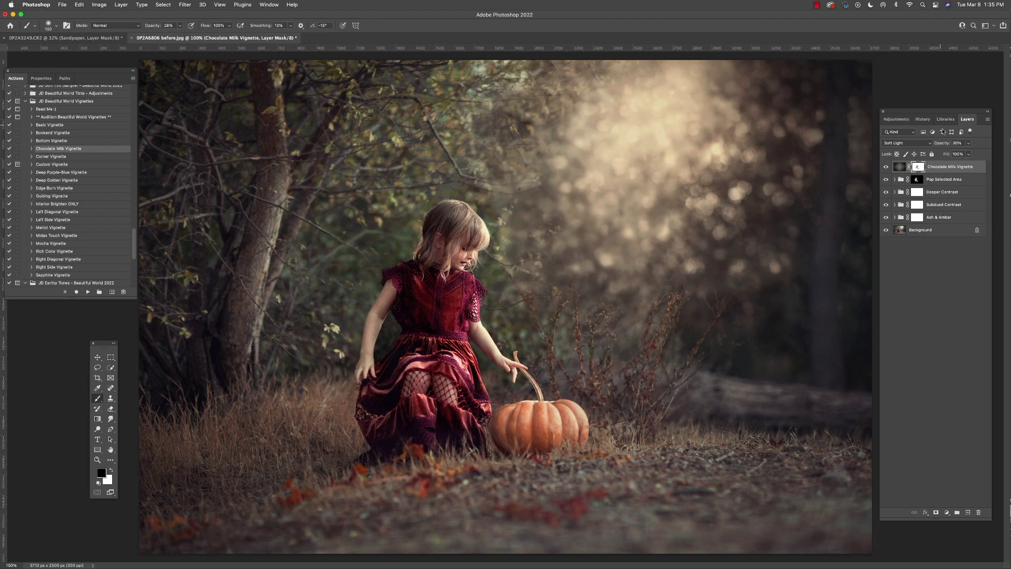
shift+click(966, 221)
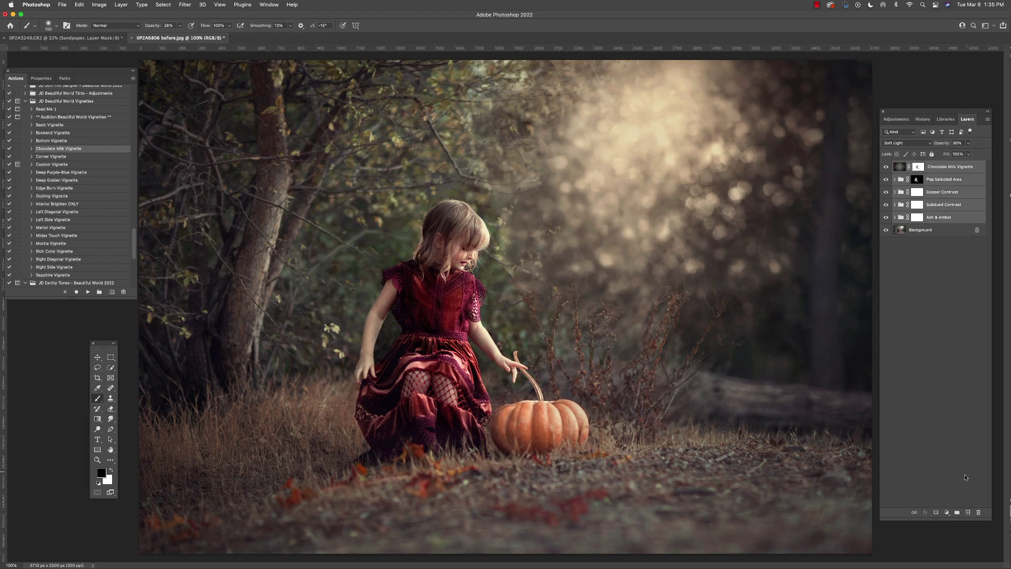
Group the five edit layers into Group 1 and toggle it for a before/after comparison
click(957, 512)
click(885, 165)
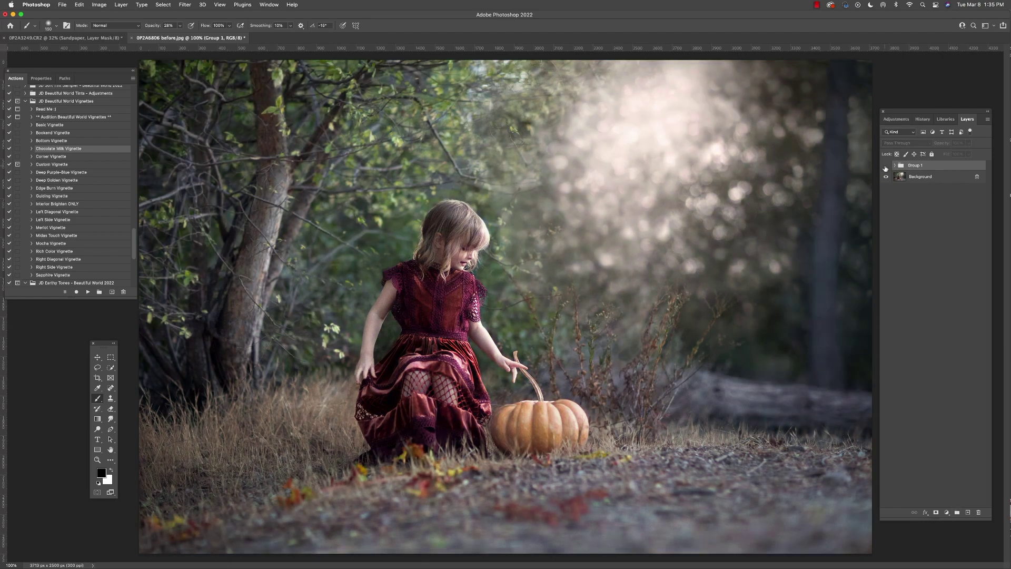
click(885, 166)
click(885, 166)
click(886, 166)
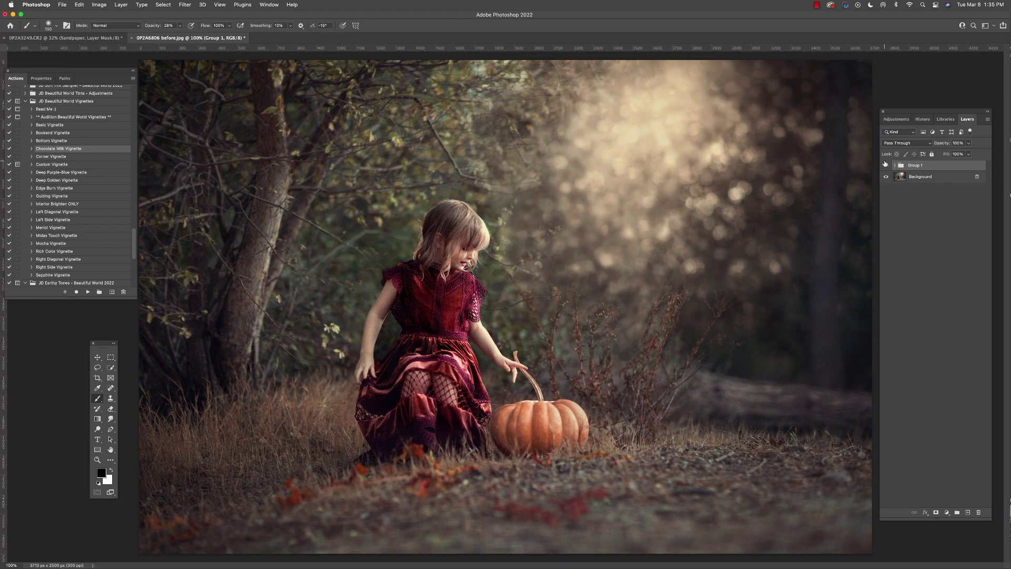